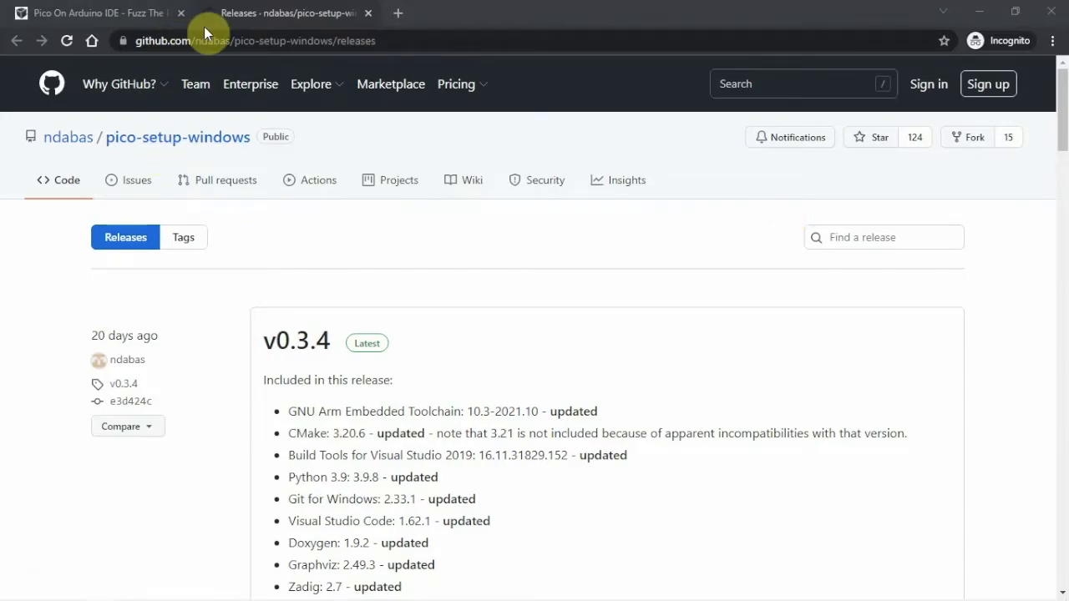
- Review the v0.3.4 release notes and assets, including the file size of the x64 Windows installer
scroll(496, 305, "down", 3)
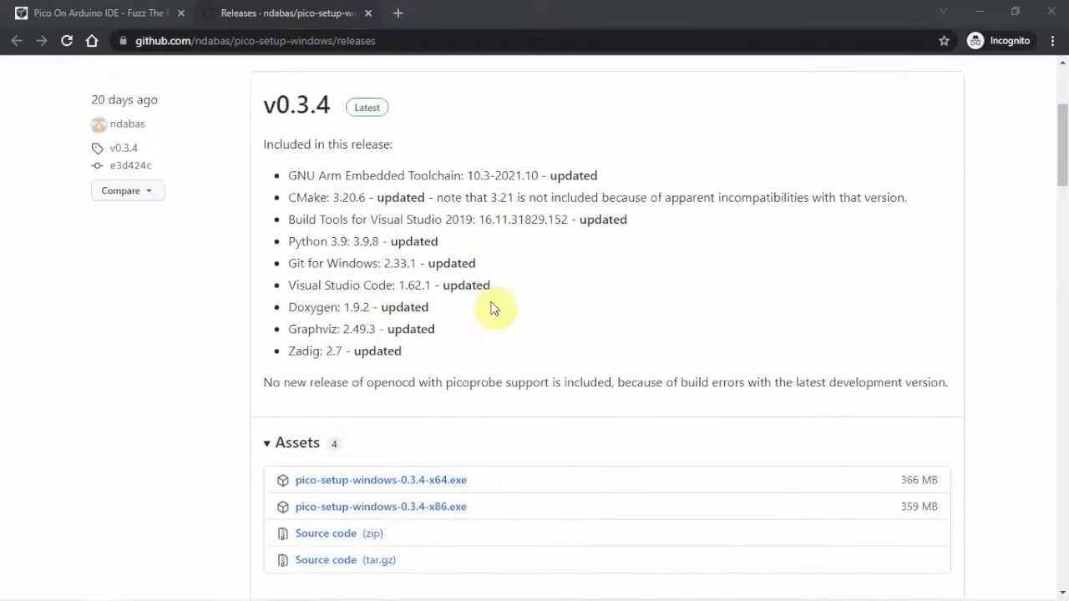
scroll(493, 309, "down", 1)
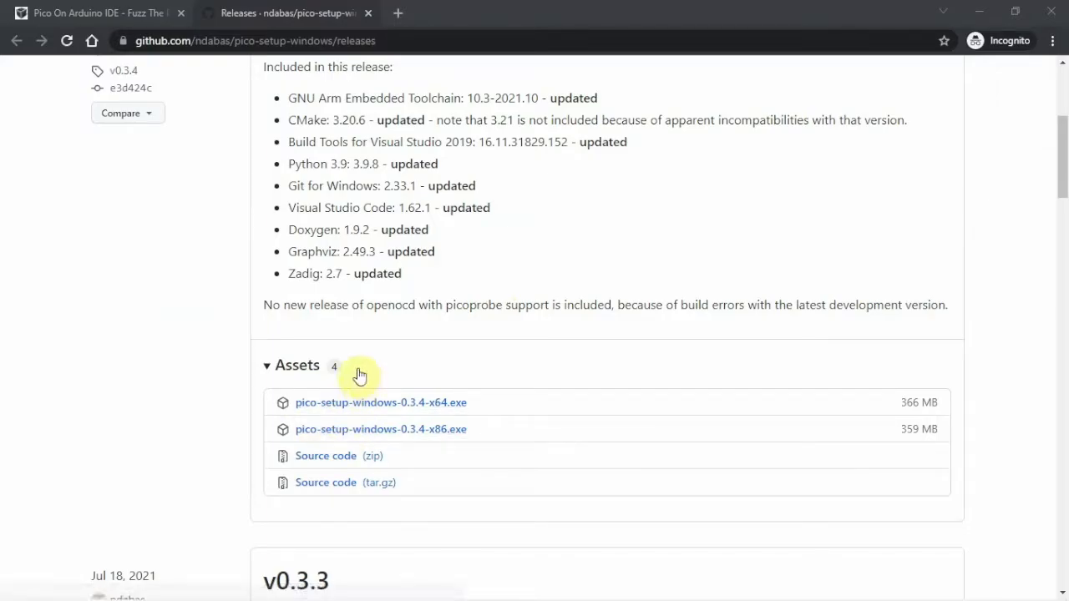
left_click(902, 406)
double_click(909, 404)
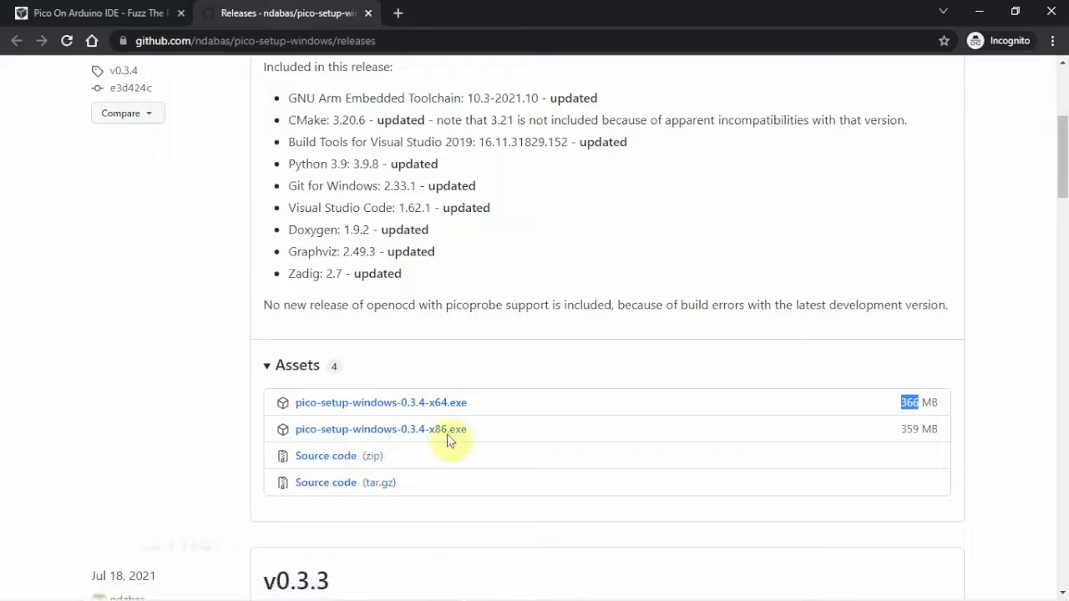
- Bring up the Pico - Arduino folder and run the pico-setup-windows-0.3.4-x64 installer
left_click_drag(1068, 177, 602, 194)
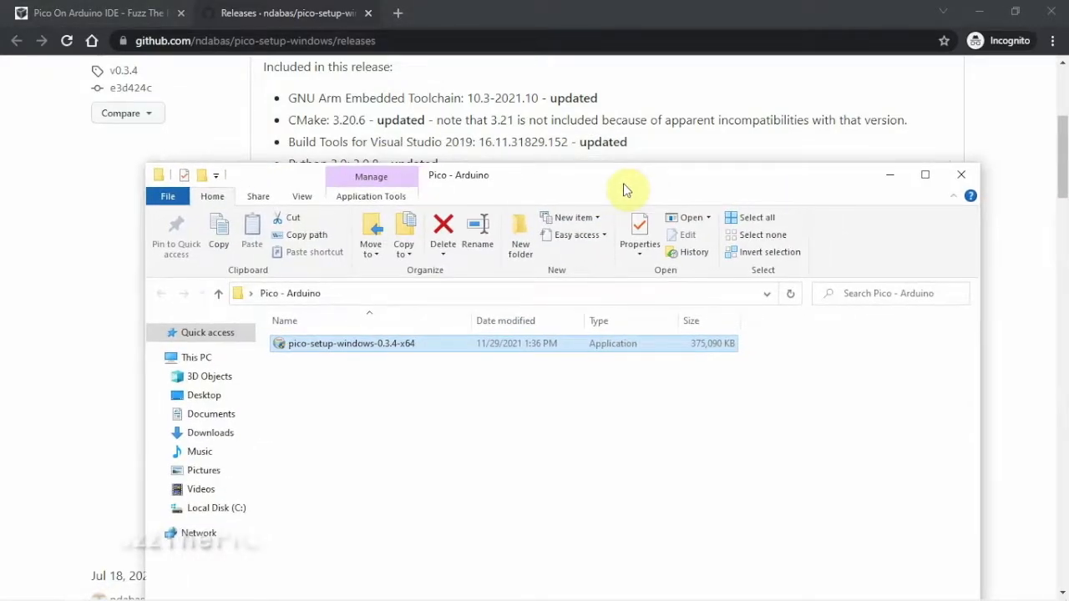
left_click(154, 332)
left_click(155, 334)
left_click(153, 359)
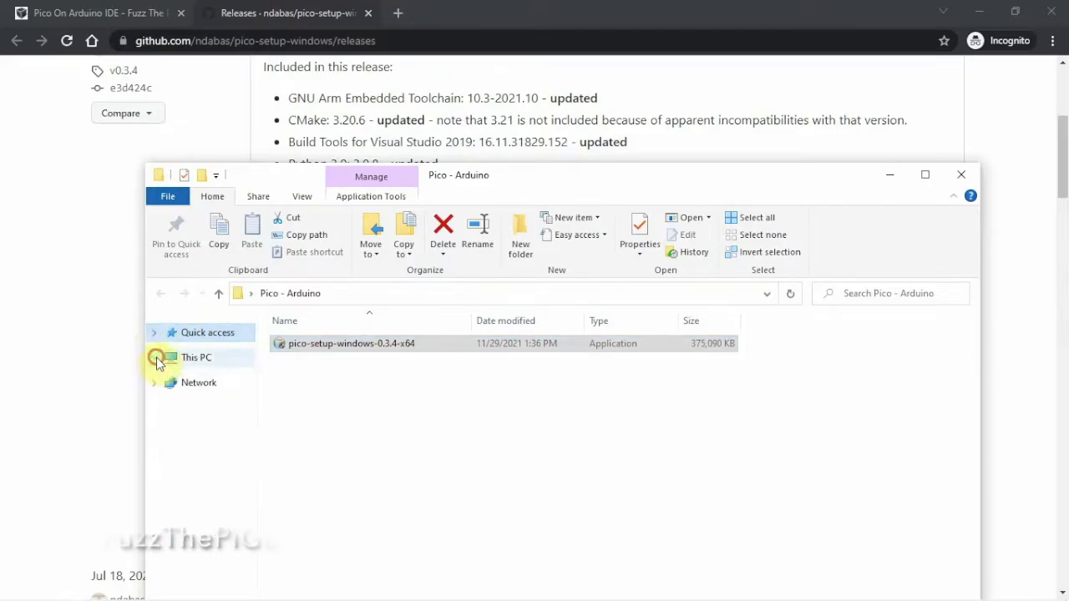
left_click(465, 376)
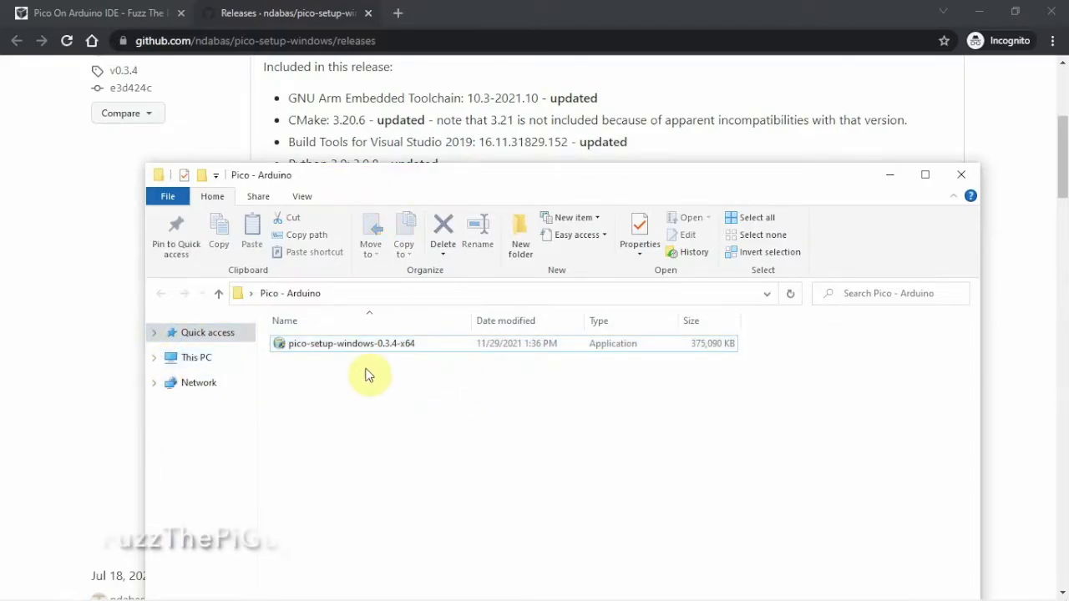
double_click(431, 349)
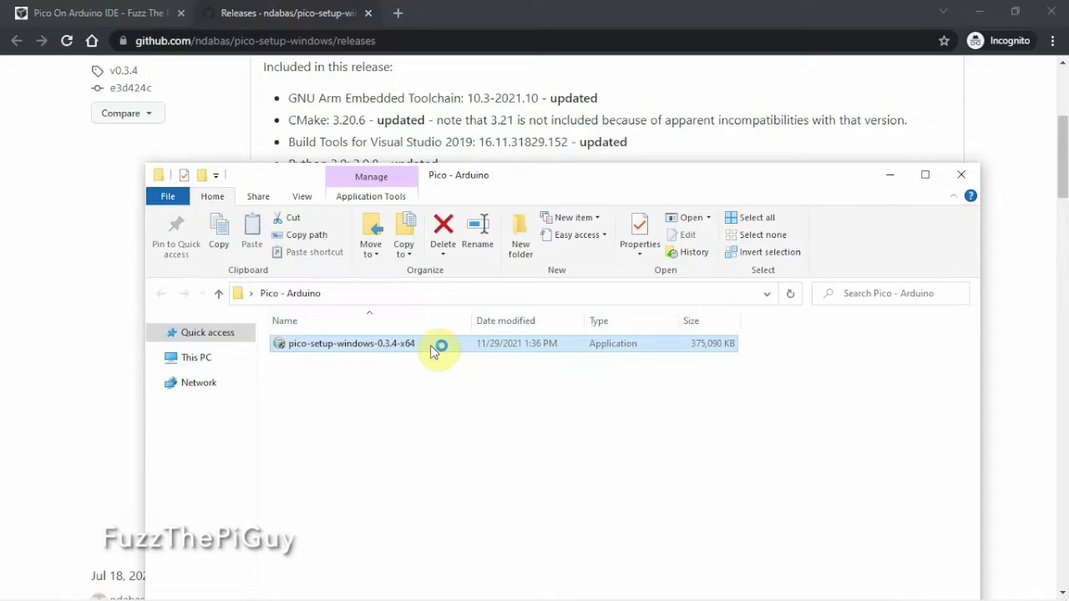
left_click(474, 577)
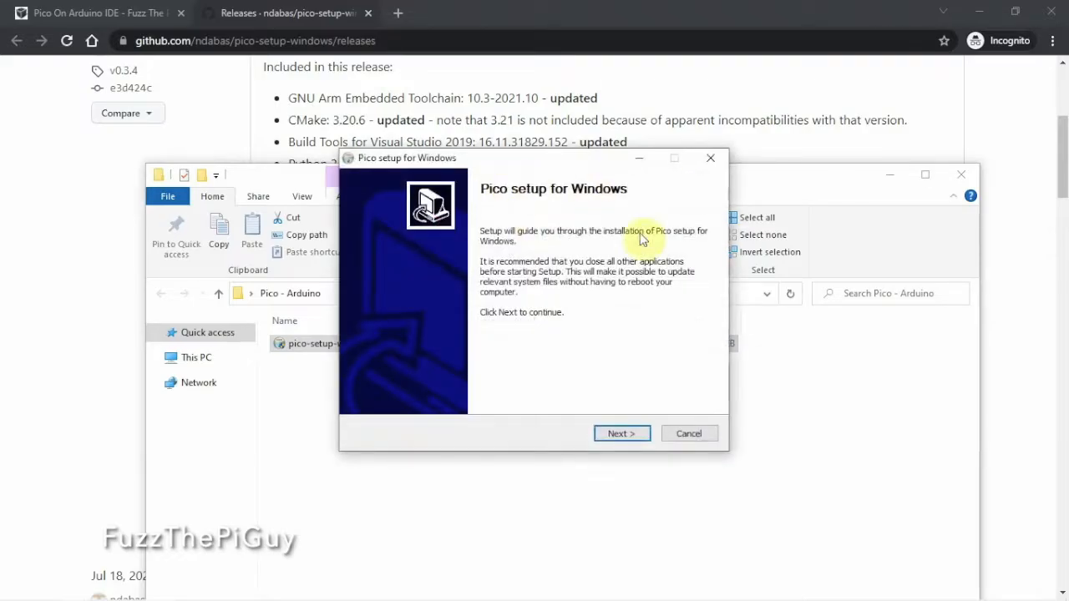
- Include Zadig with the other preselected components and install Pico setup into the default Documents\Pico folder
left_click(633, 432)
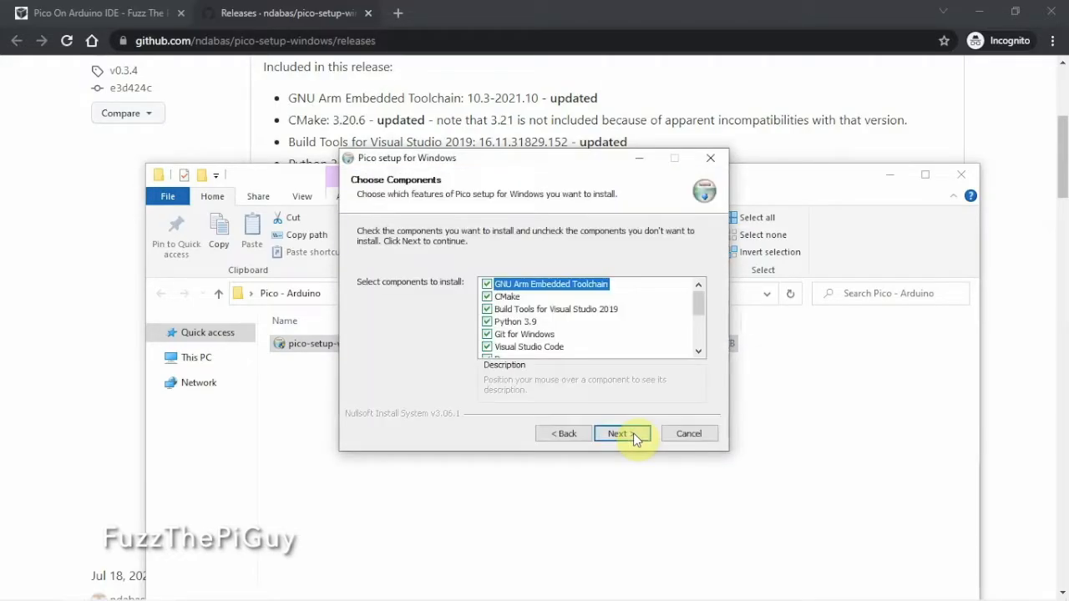
scroll(570, 322, "down", 1)
scroll(570, 322, "down", 1)
mouse_move(508, 326)
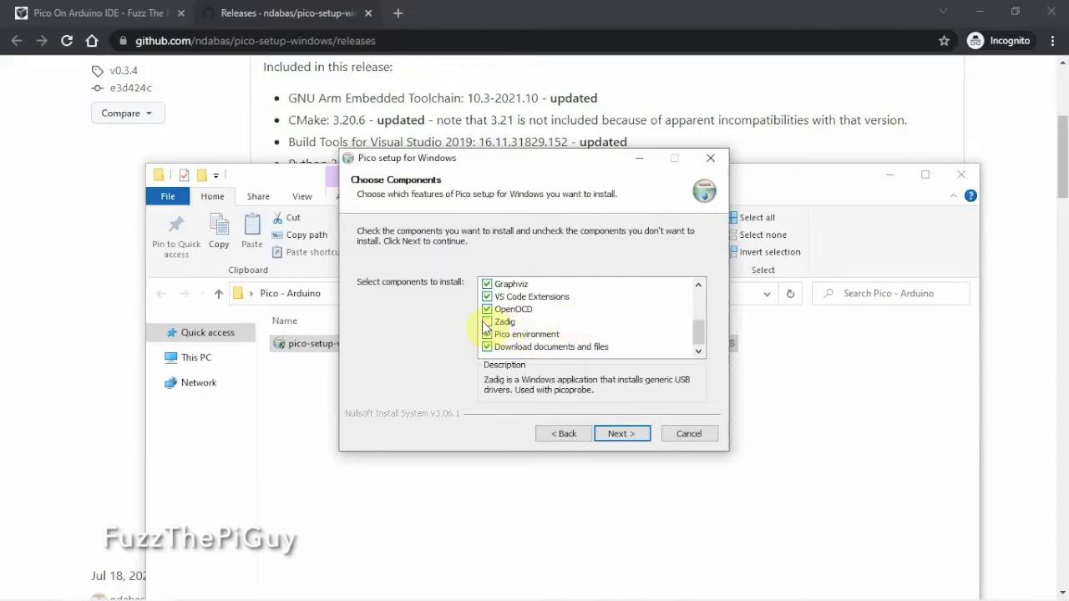
left_click(489, 324)
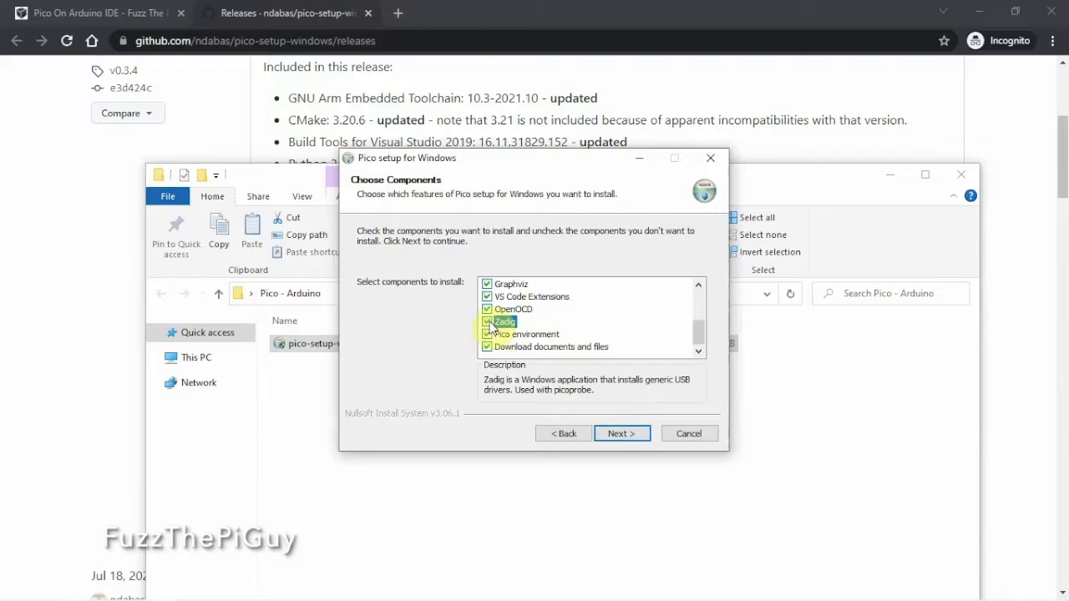
left_click(614, 434)
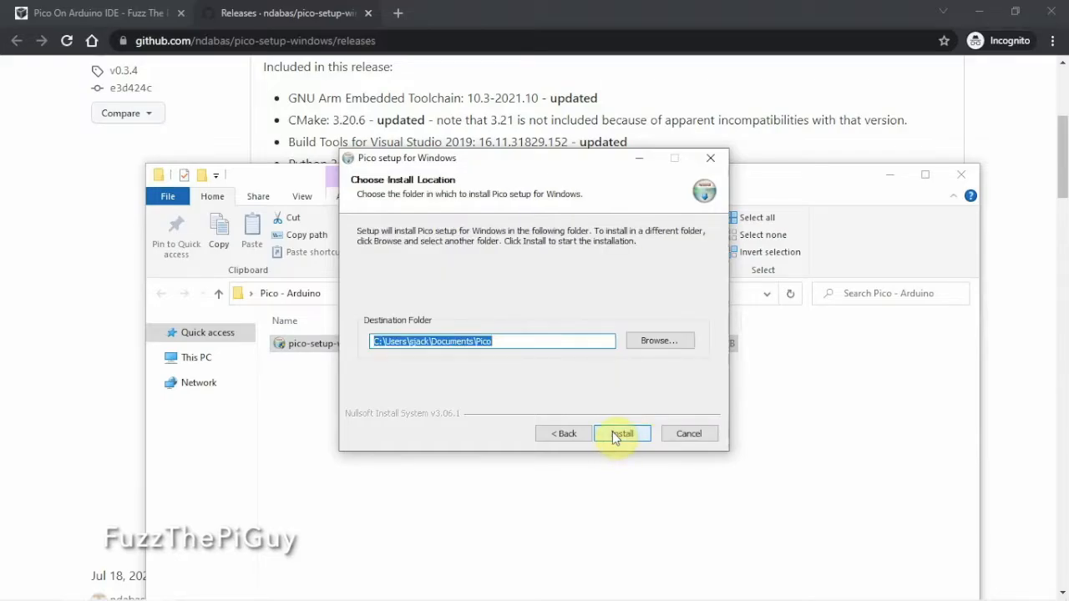
left_click(622, 433)
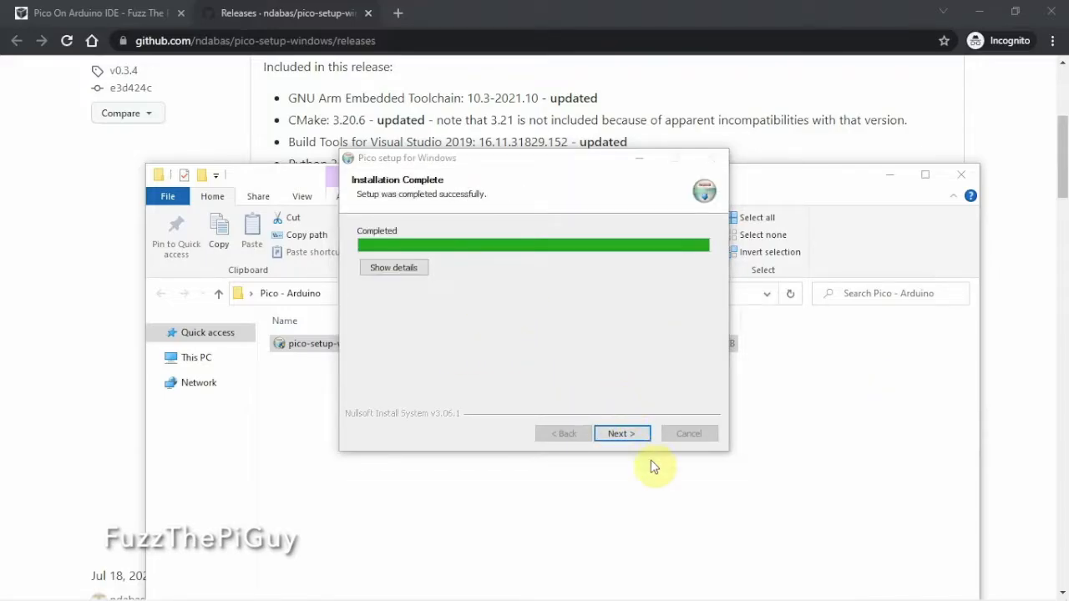
- Finish the setup wizard with Show ReadMe disabled and cloning and building of the Pico repos enabled
left_click(634, 436)
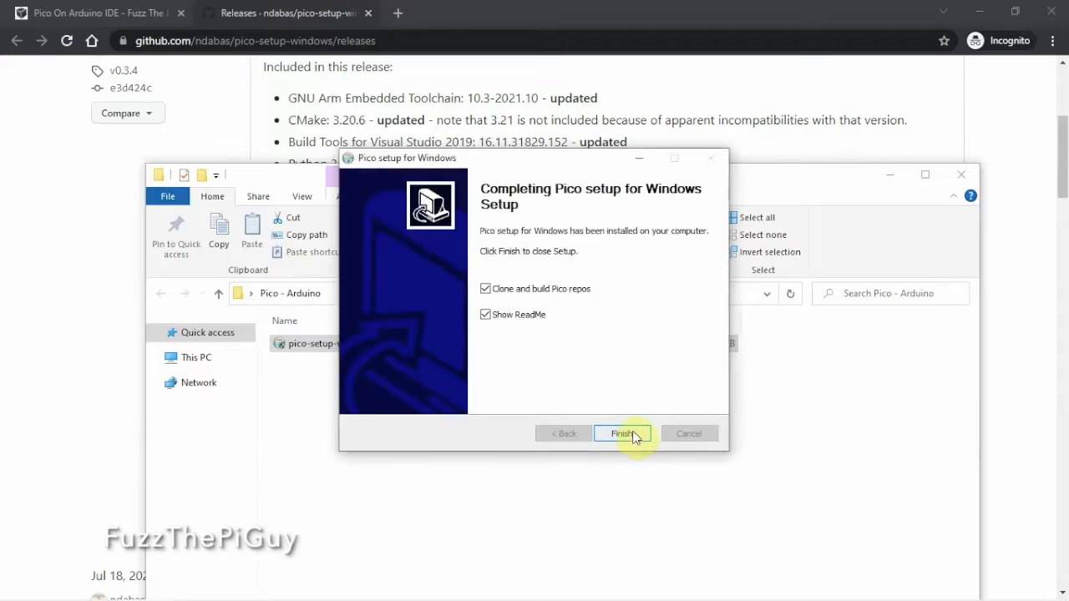
left_click(511, 316)
left_click(625, 432)
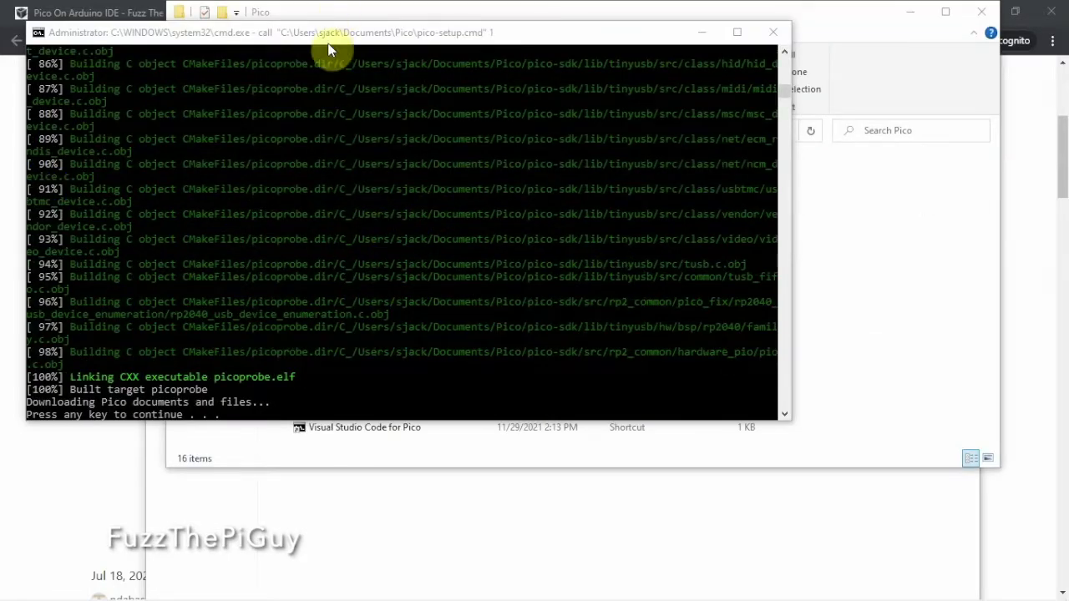
- Continue past the build script's final pause and clear the command window and both folder windows away
left_click(337, 32)
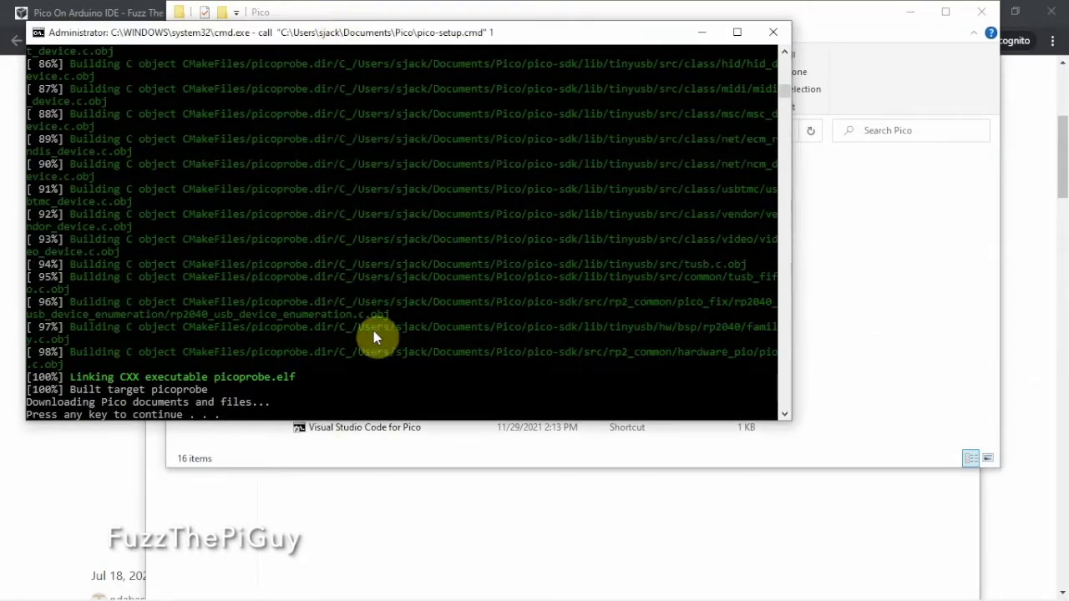
key("Return")
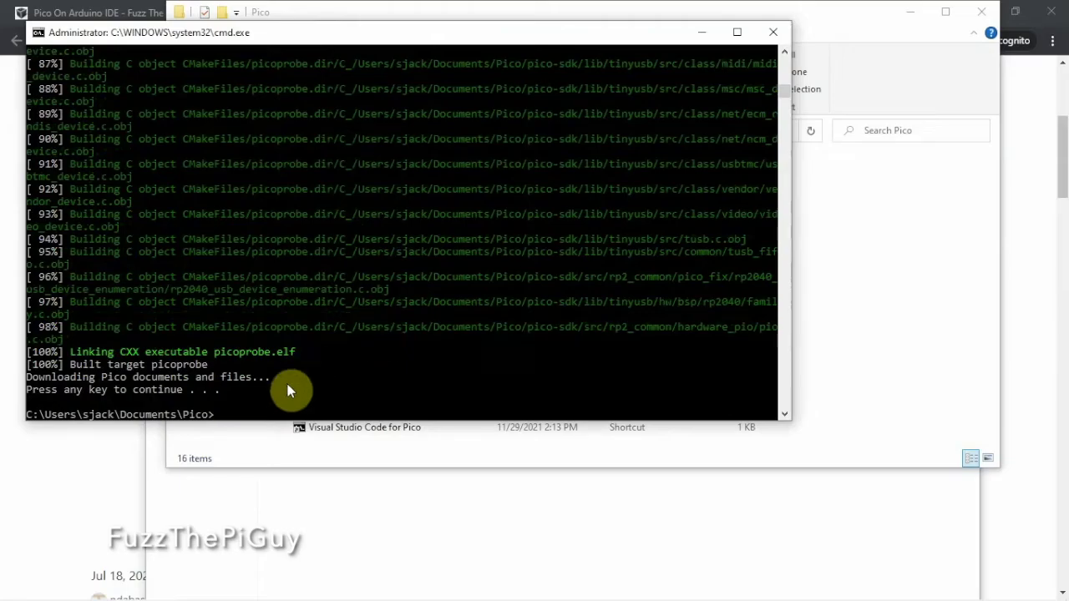
left_click(774, 31)
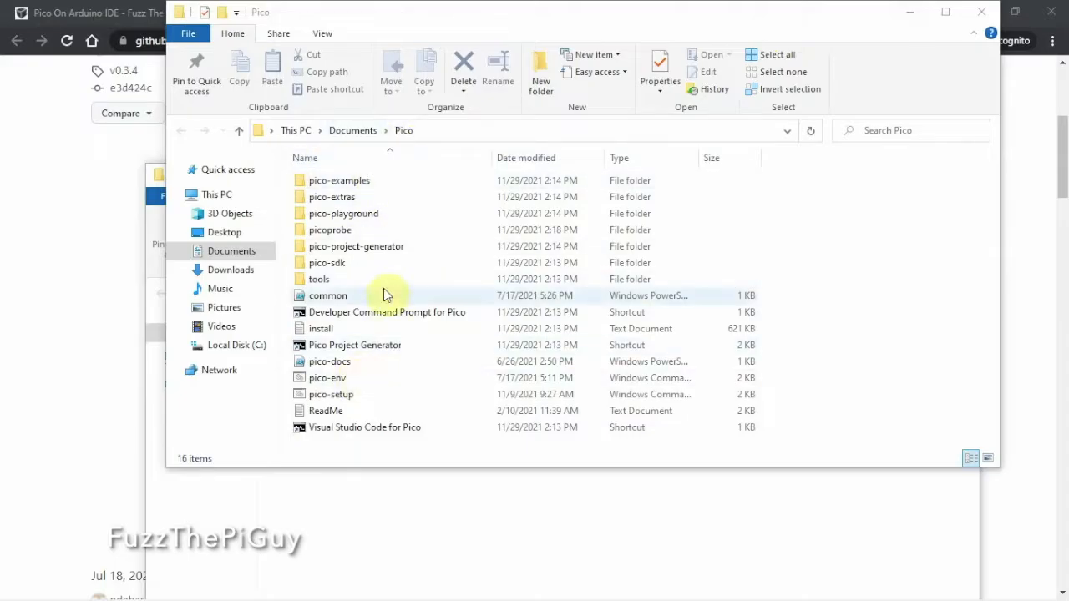
left_click(908, 14)
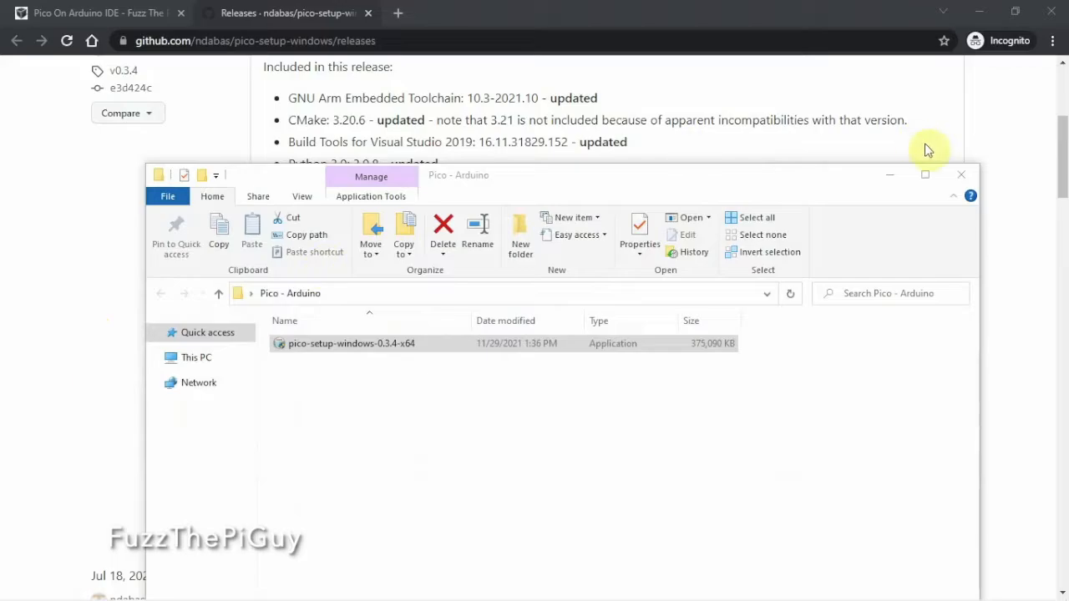
left_click(961, 177)
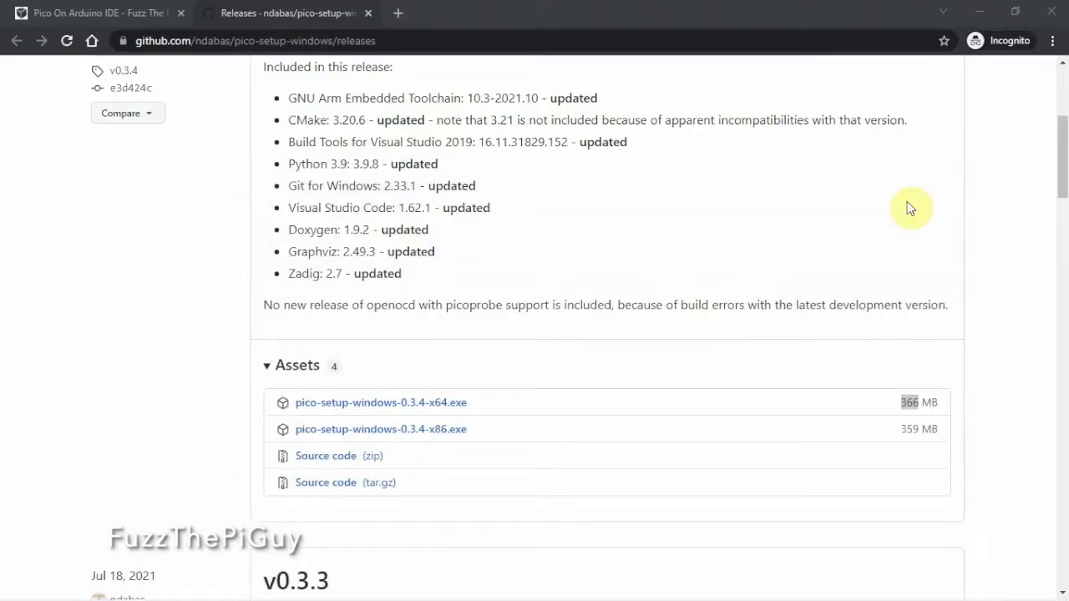
- Copy the package_rp2040_index.json boards manager URL from the Pico On Arduino IDE web page
left_click(152, 15)
scroll(470, 266, "down", 2)
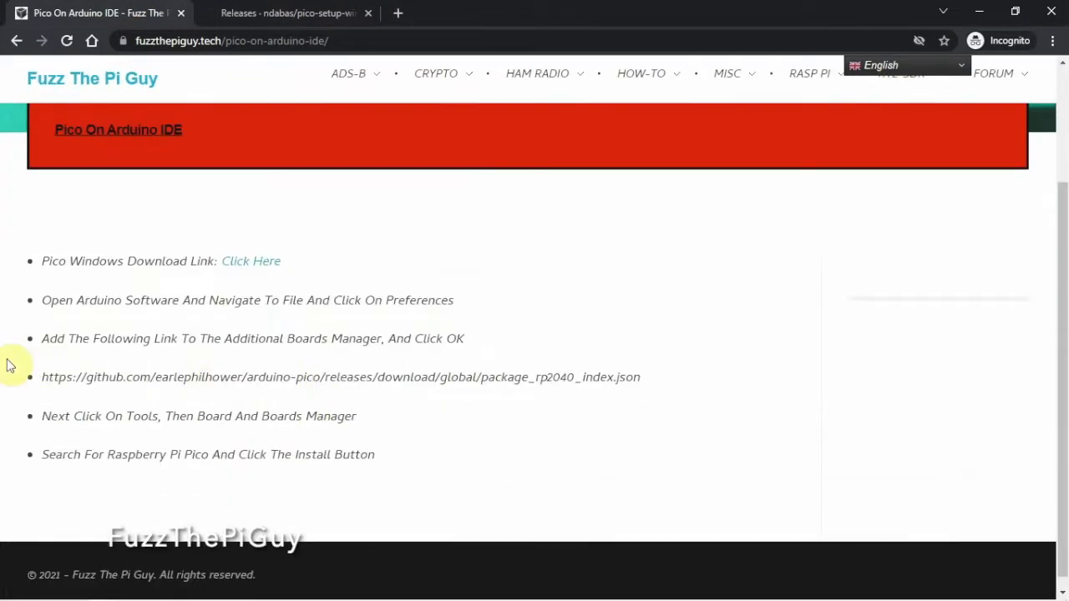
left_click_drag(48, 376, 643, 385)
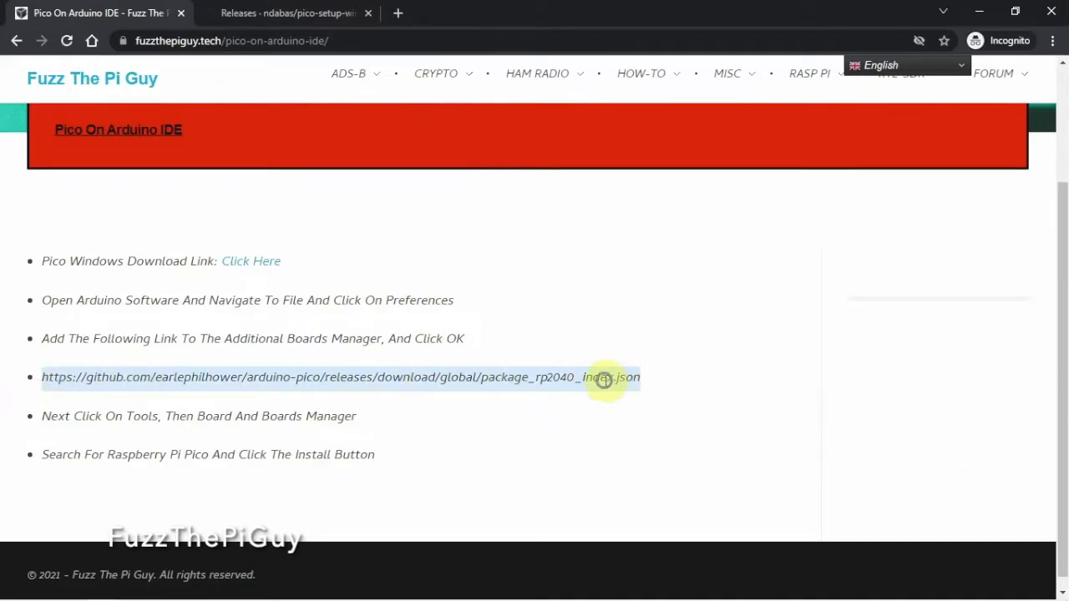
right_click(603, 378)
left_click(632, 392)
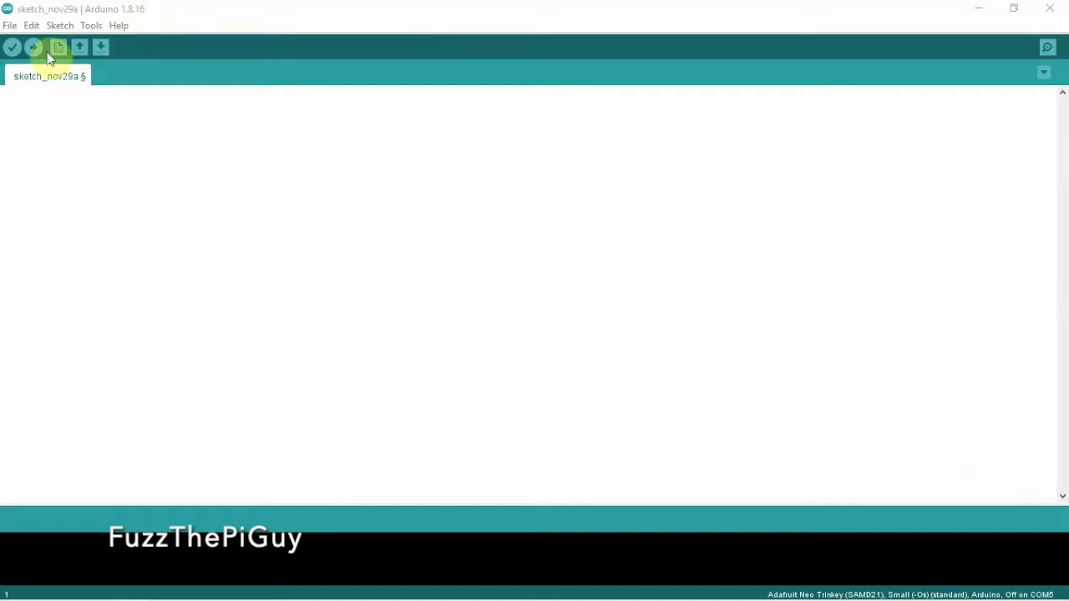
- In the Arduino IDE preferences, add the copied package_rp2040_index.json URL on a new row of the Additional Boards Manager URLs and save
left_click(10, 25)
left_click(46, 230)
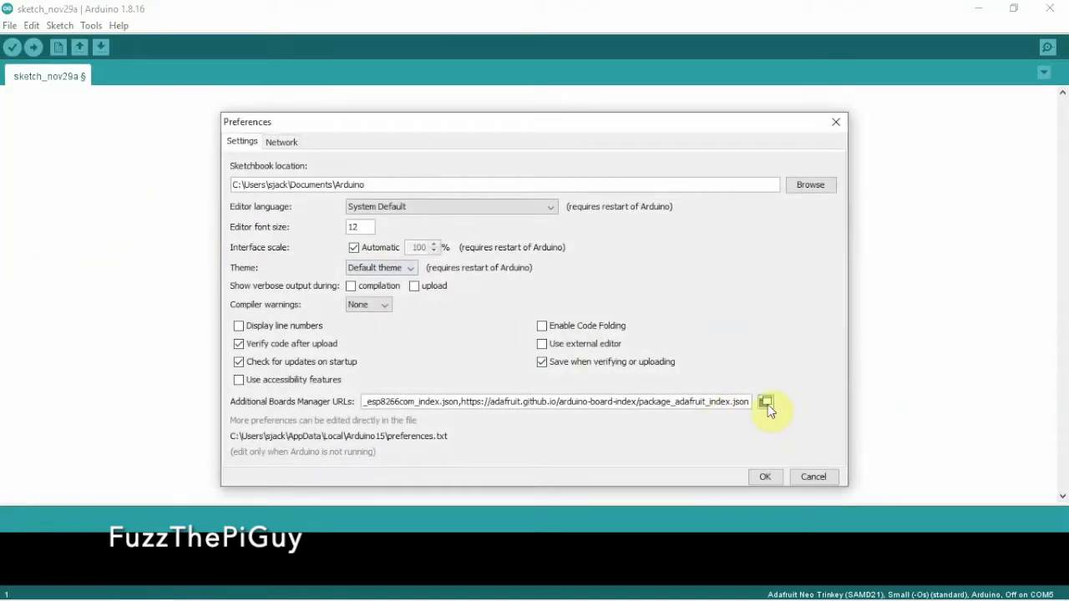
left_click(767, 402)
left_click_drag(584, 329, 377, 326)
left_click(339, 299)
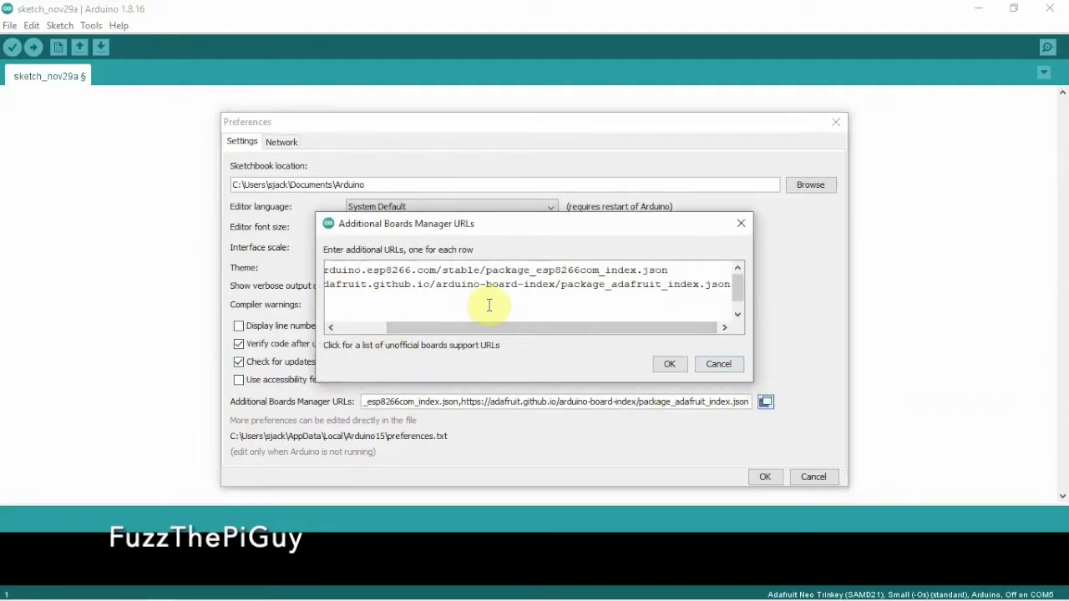
key("Return")
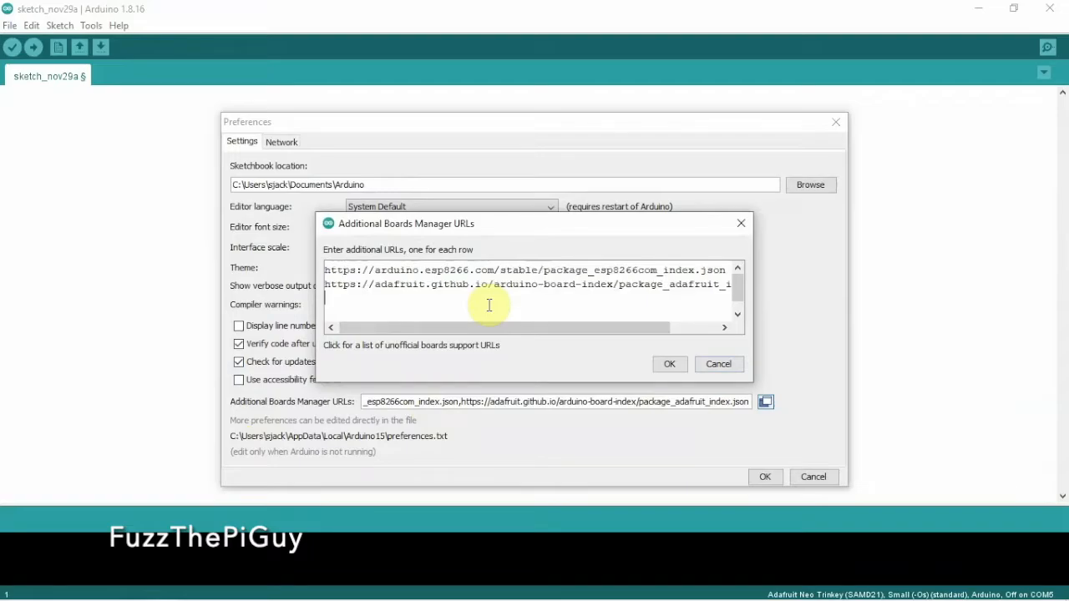
key("ctrl+v")
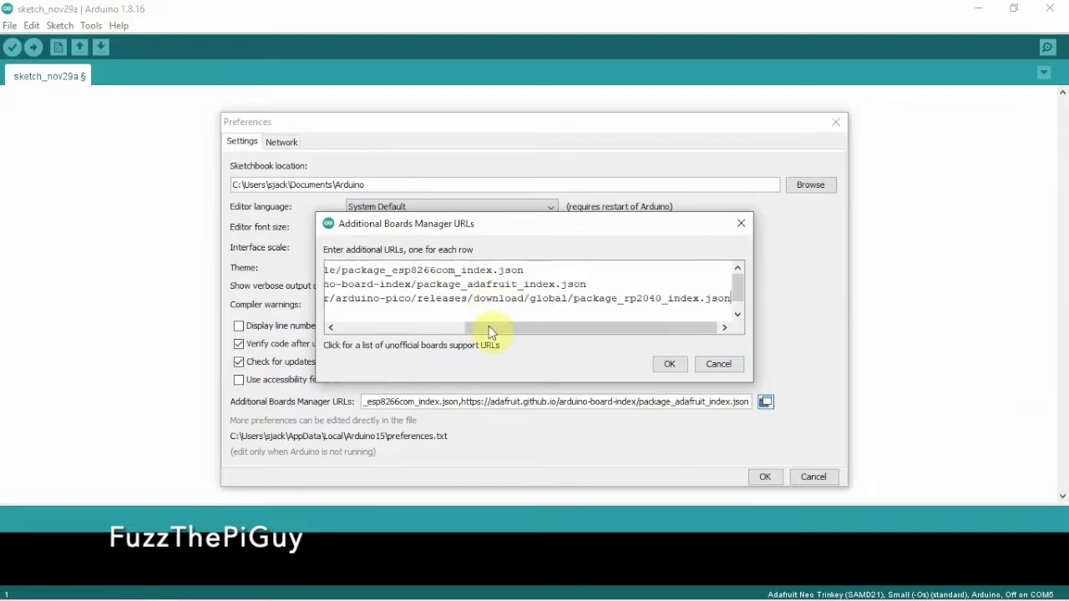
left_click_drag(485, 327, 358, 334)
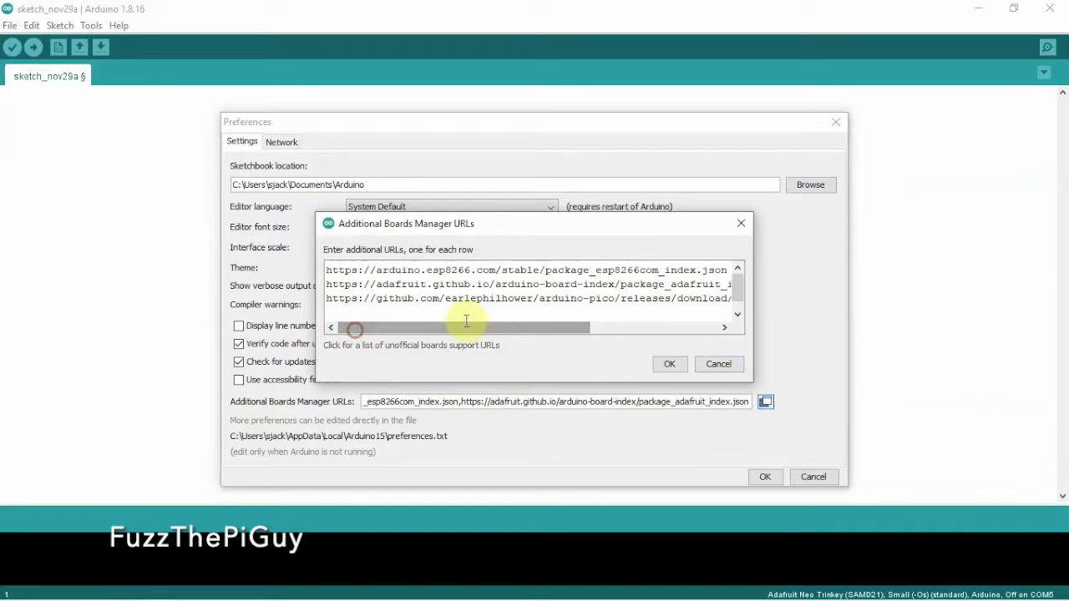
left_click(676, 365)
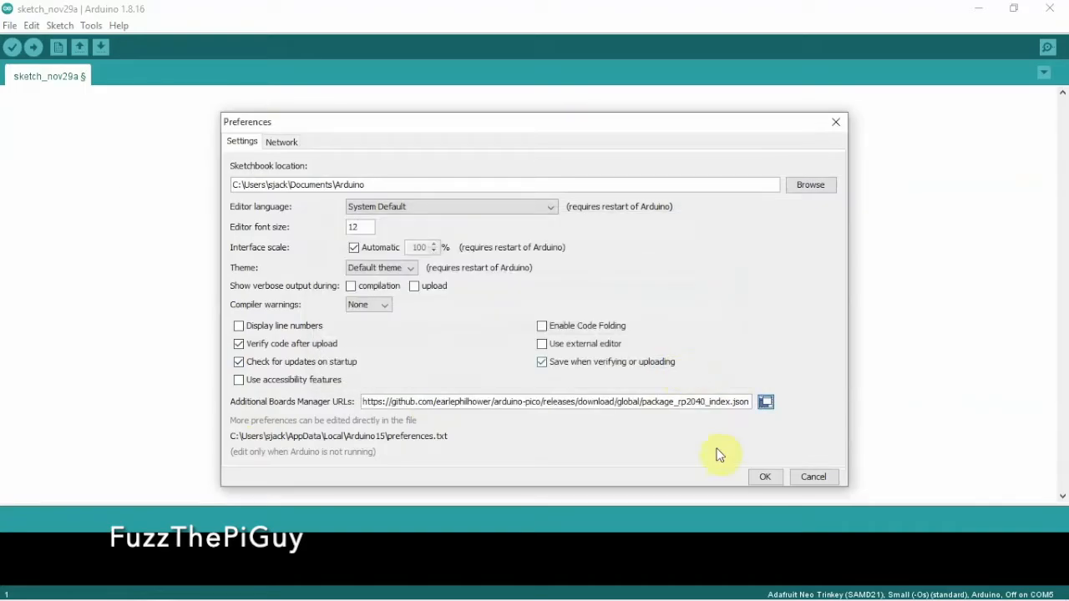
left_click(764, 477)
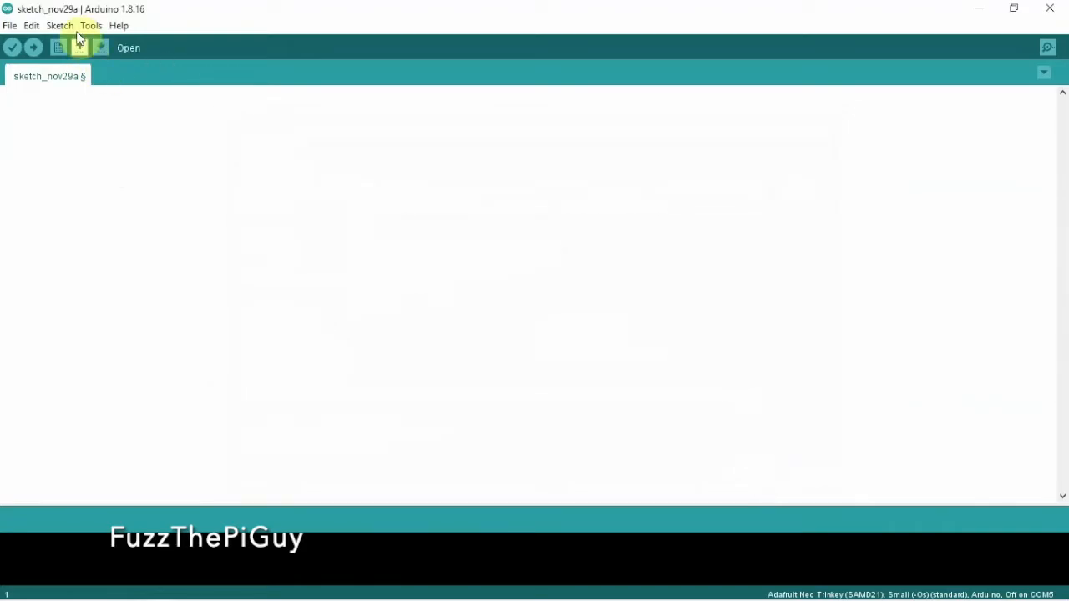
- Open the Boards Manager and search for "raspberry pi pico"
left_click(67, 27)
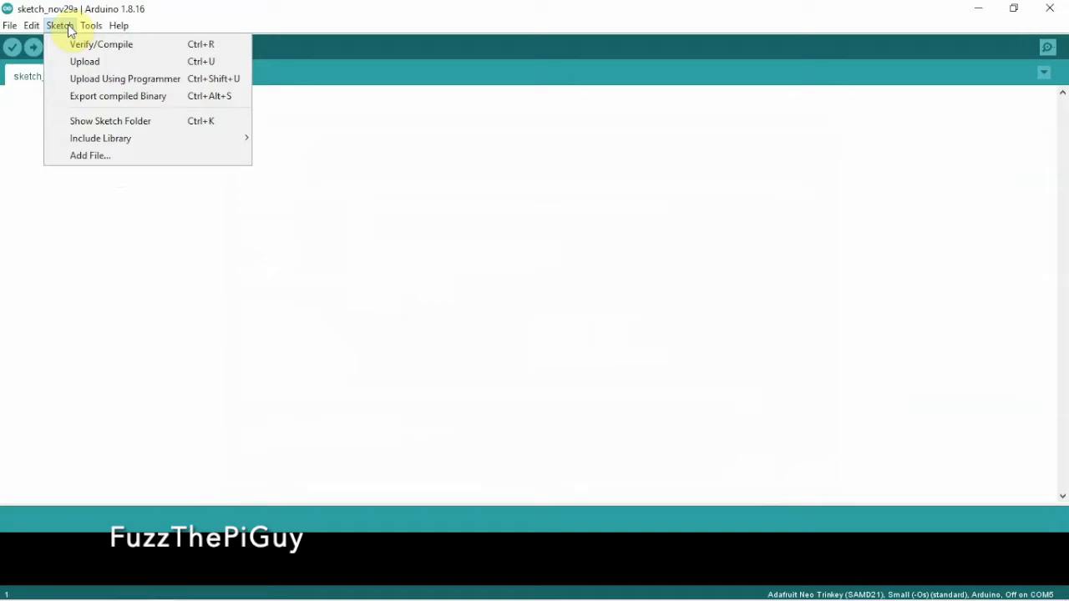
left_click(87, 26)
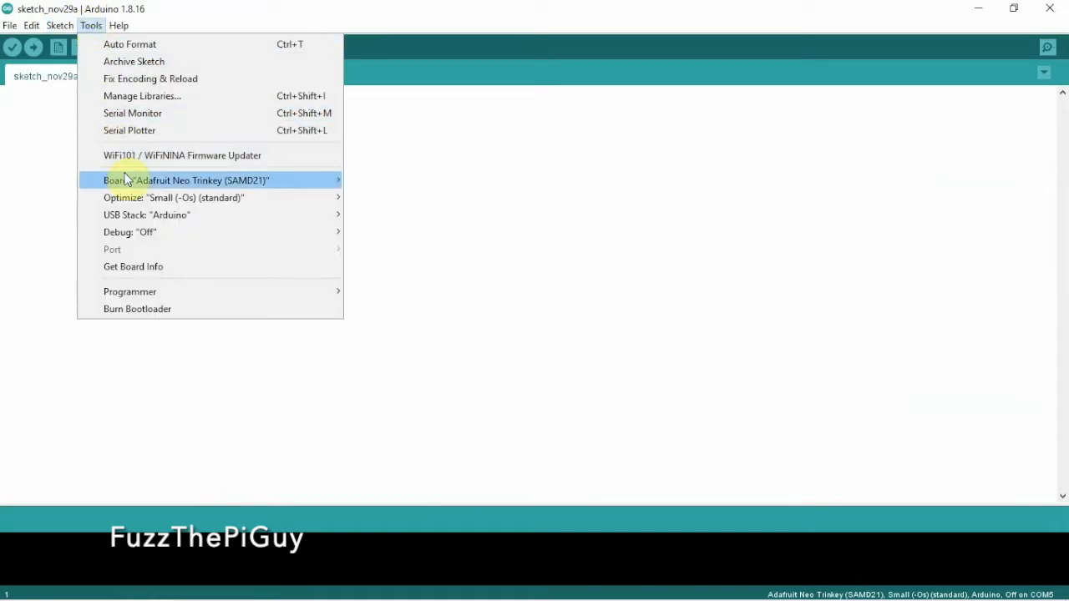
mouse_move(112, 181)
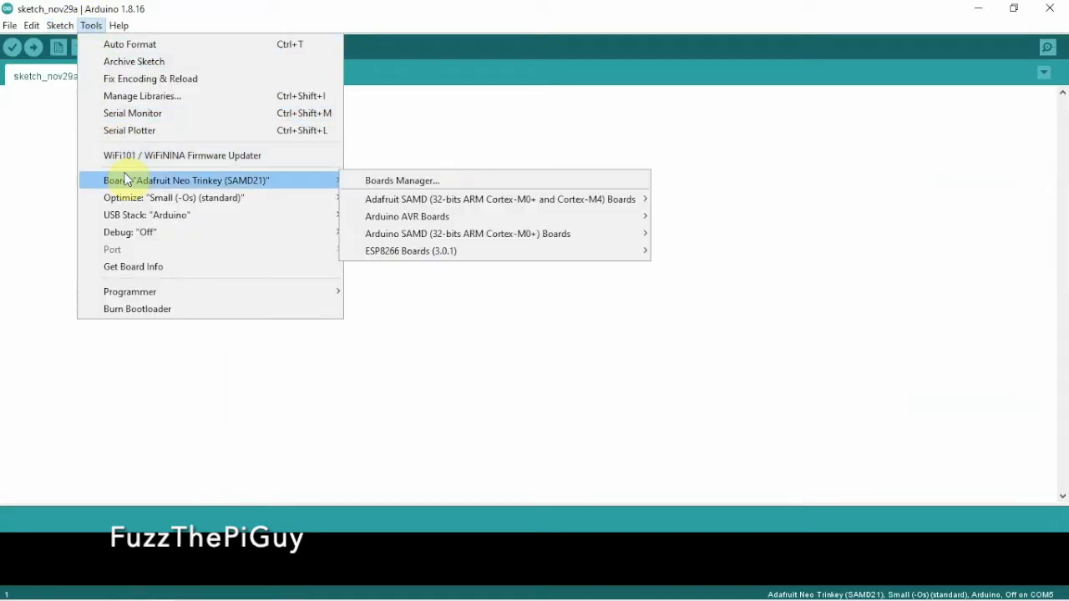
left_click(409, 181)
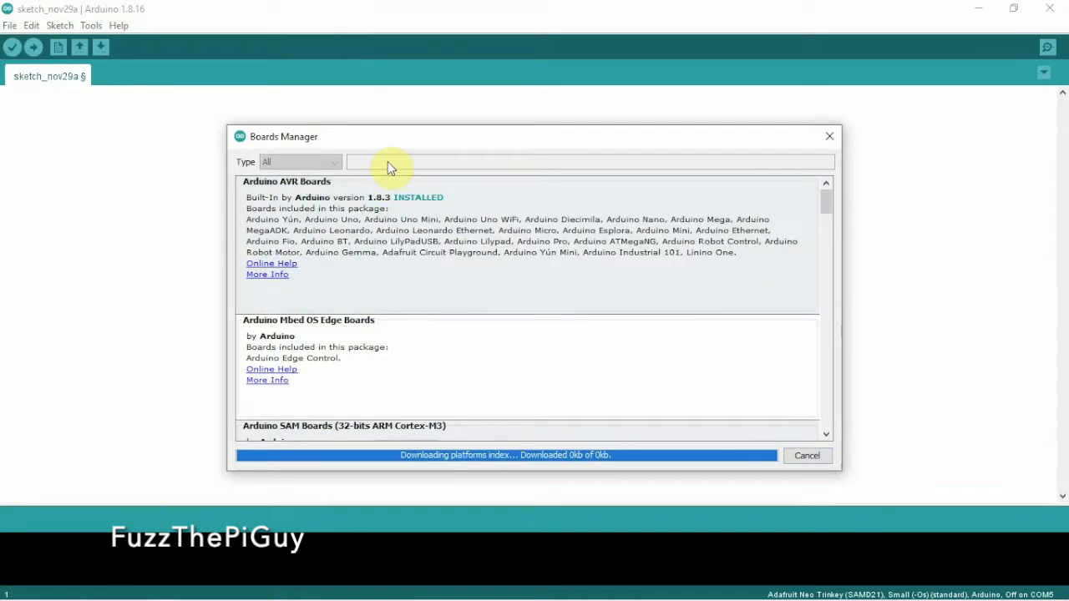
left_click(387, 162)
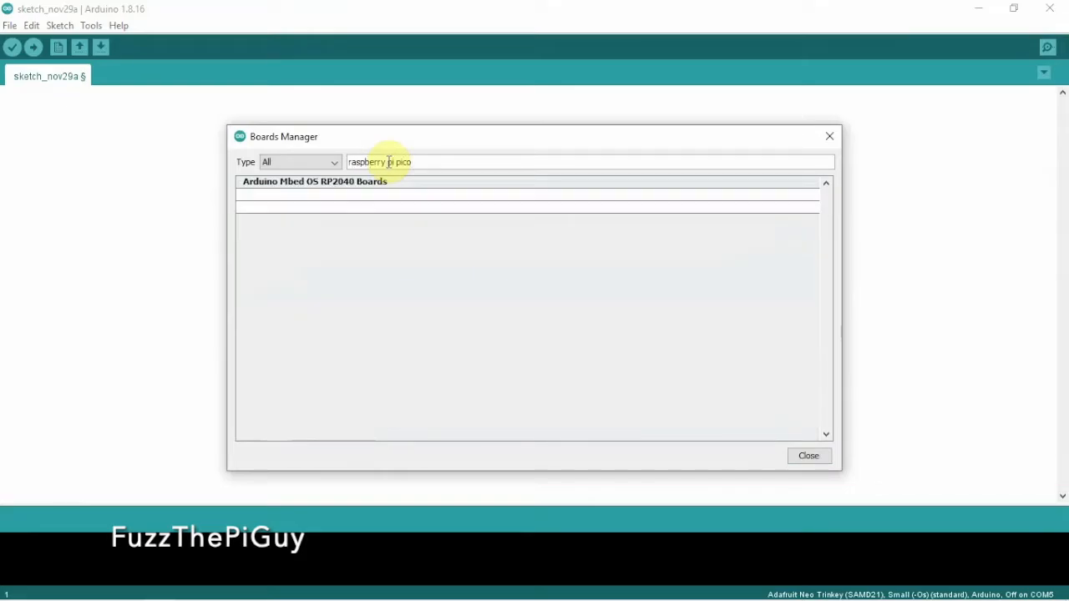
- Install version 1.9.6 of the Raspberry Pi Pico/RP2040 board package and close the Boards Manager
mouse_move(415, 265)
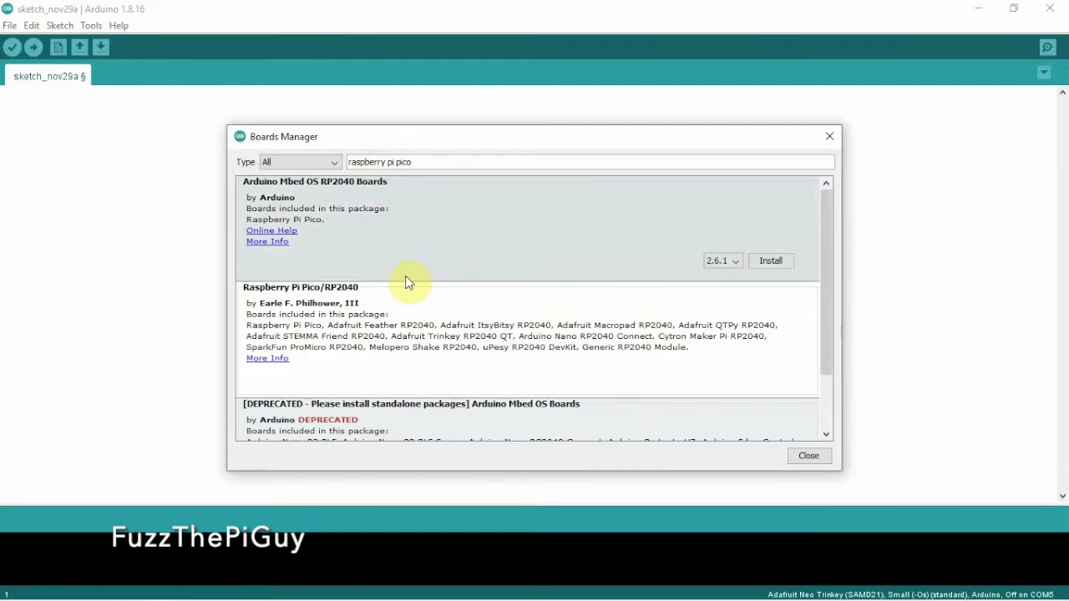
mouse_move(407, 317)
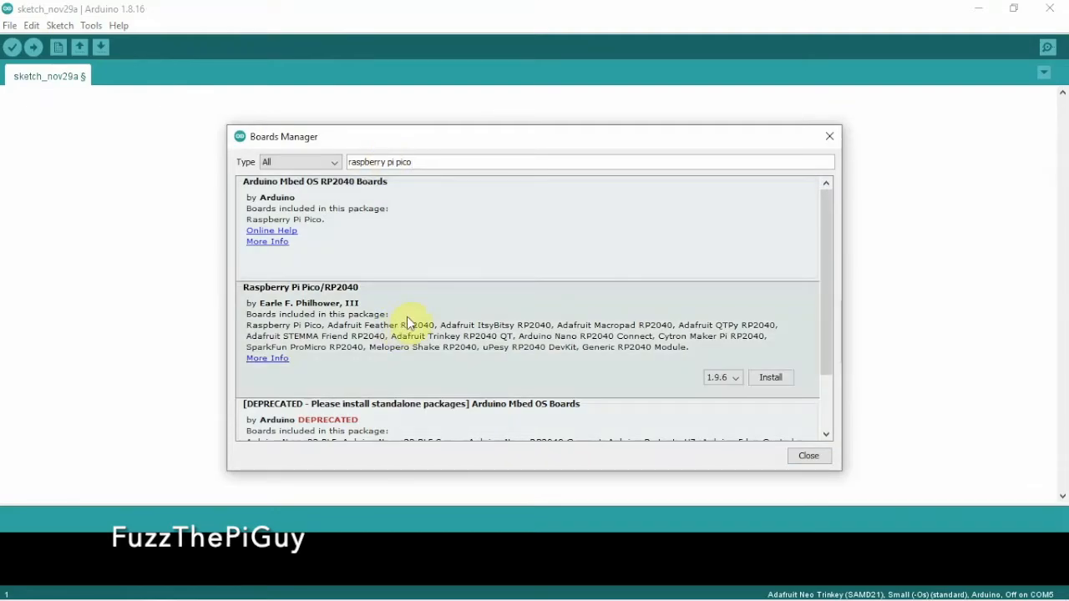
left_click(773, 381)
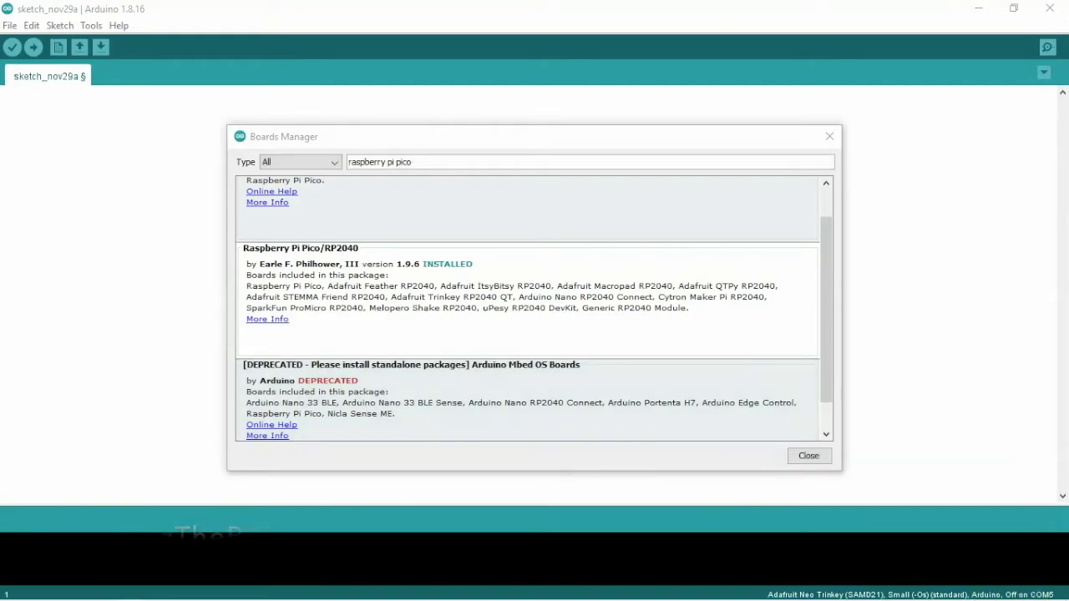
mouse_move(401, 296)
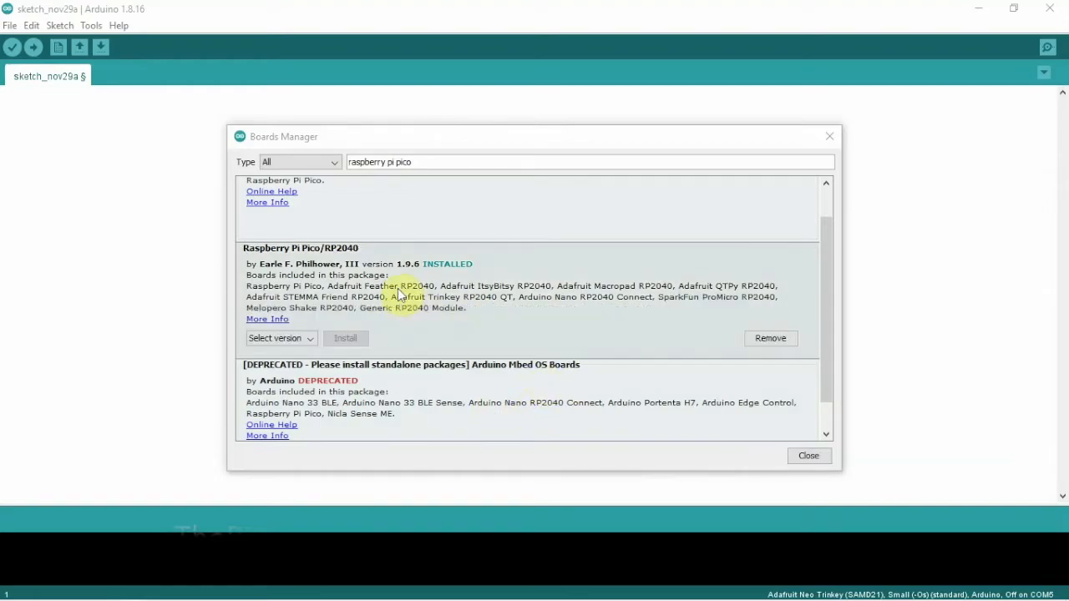
left_click(464, 292)
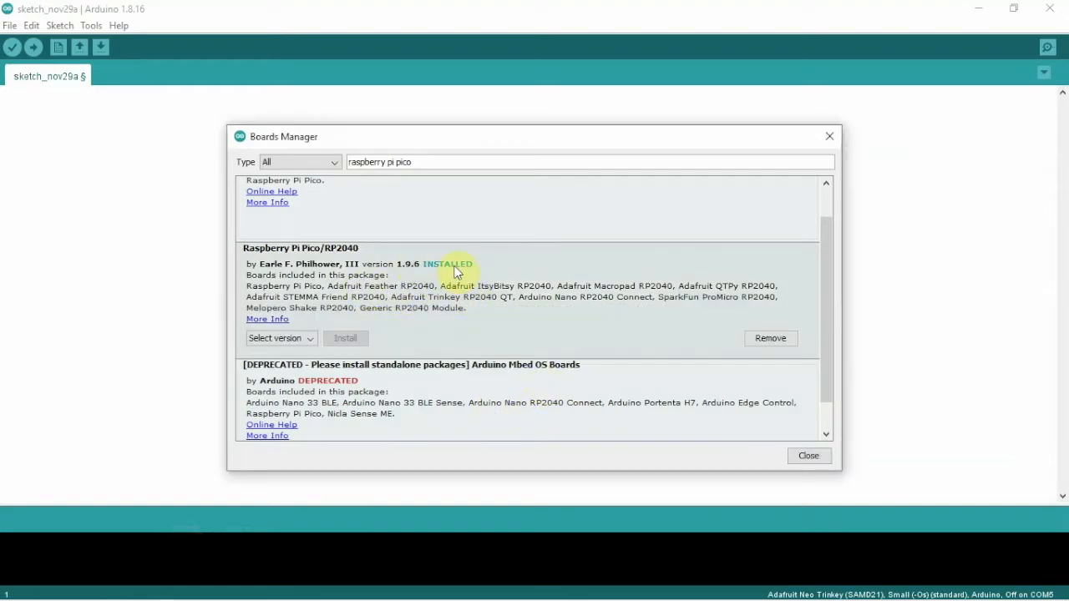
left_click(810, 457)
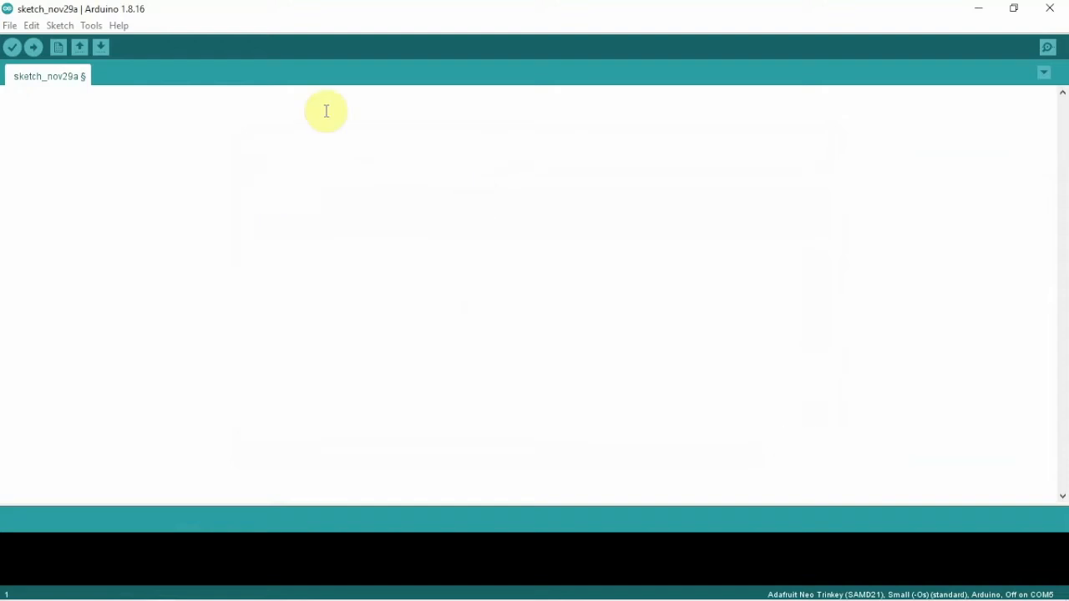
- Select Raspberry Pi Pico from the Raspberry Pi RP2040 Boards (1.9.6) group as the sketch's target board
left_click(64, 26)
left_click(65, 26)
left_click(65, 25)
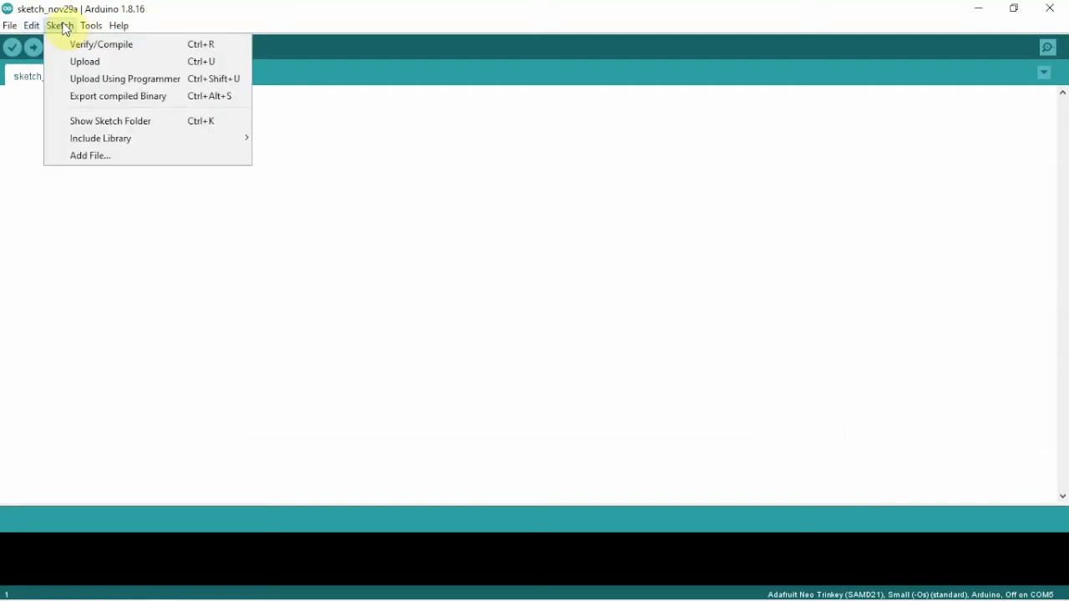
mouse_move(90, 29)
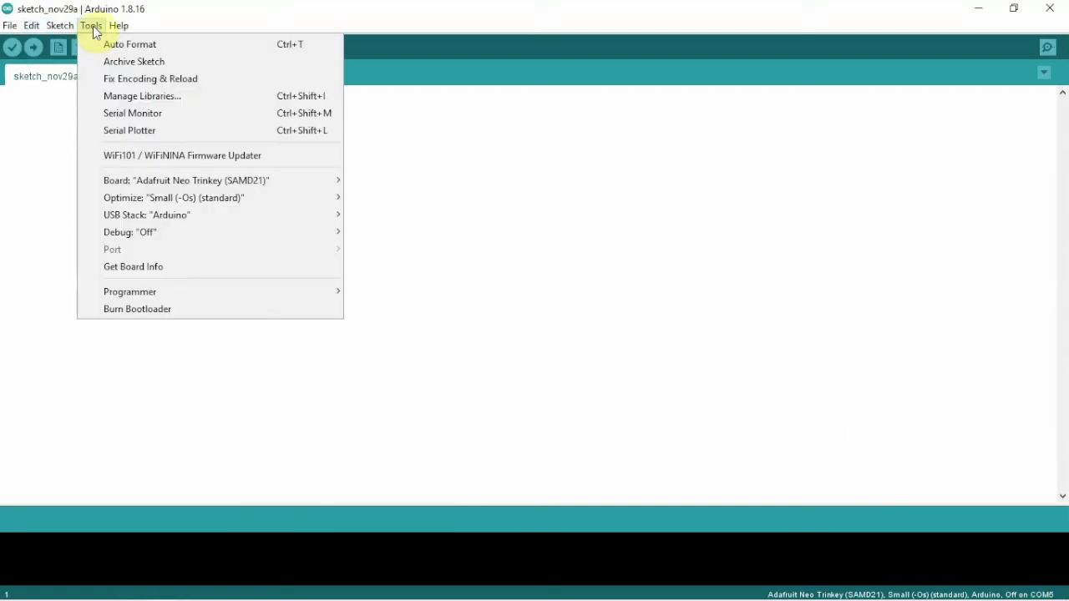
mouse_move(122, 185)
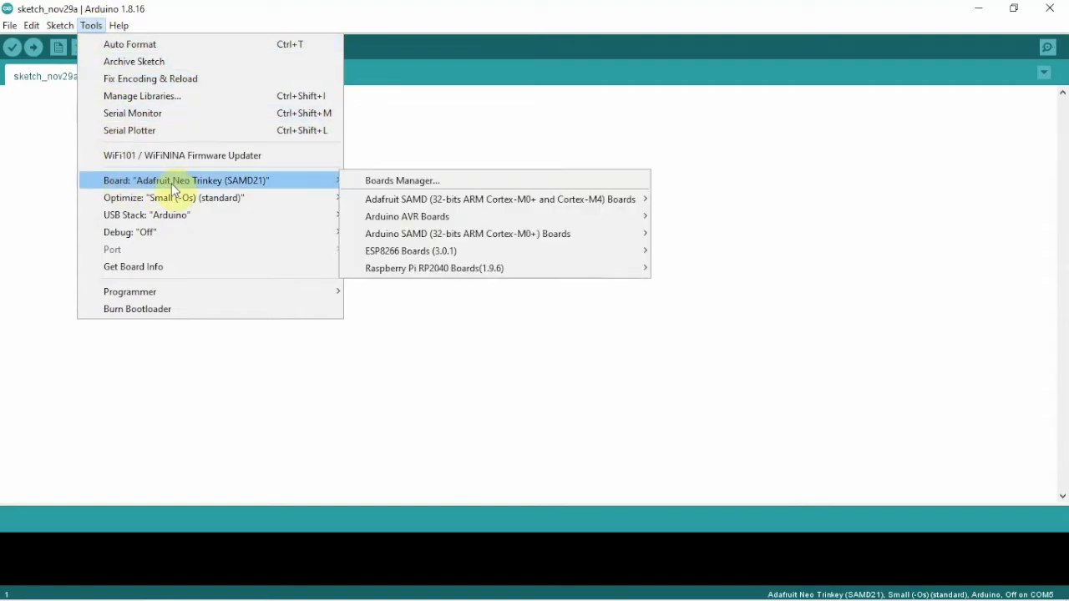
mouse_move(425, 271)
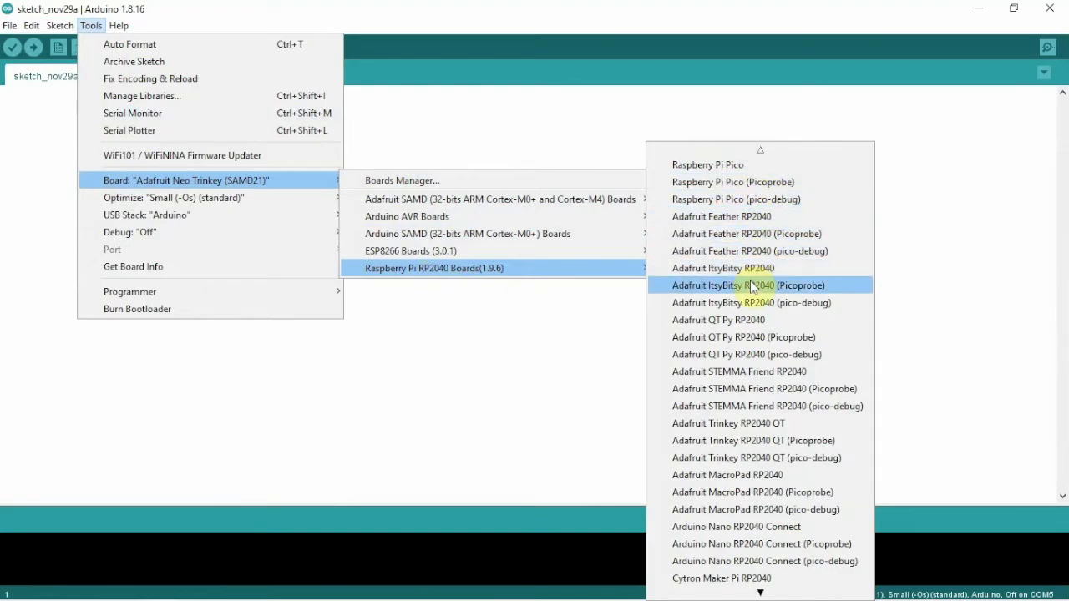
scroll(747, 304, "down", 2)
scroll(748, 308, "down", 18)
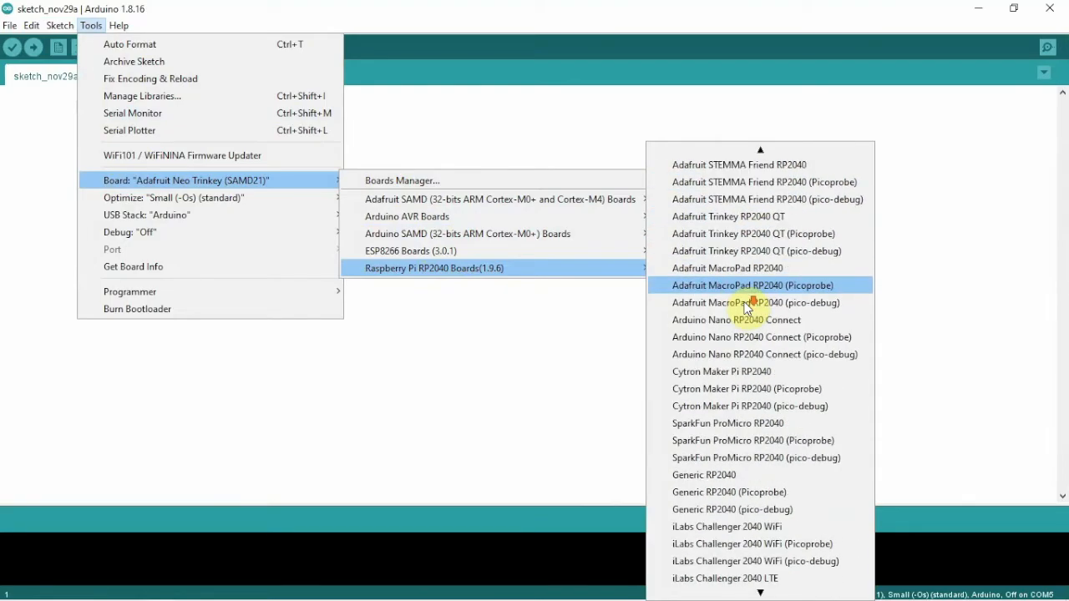
scroll(747, 307, "up", 20)
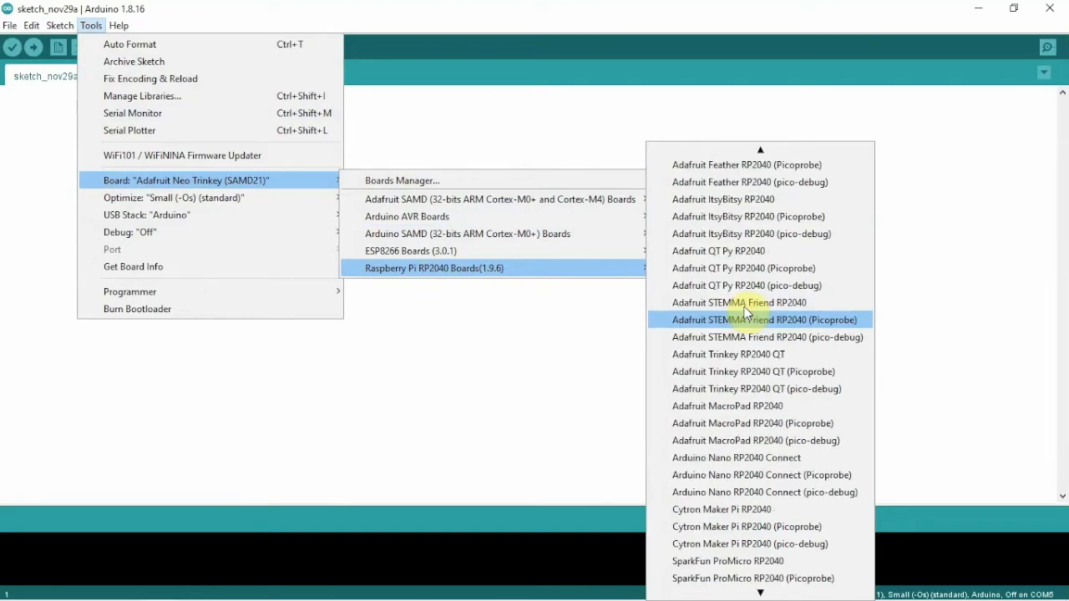
left_click(729, 171)
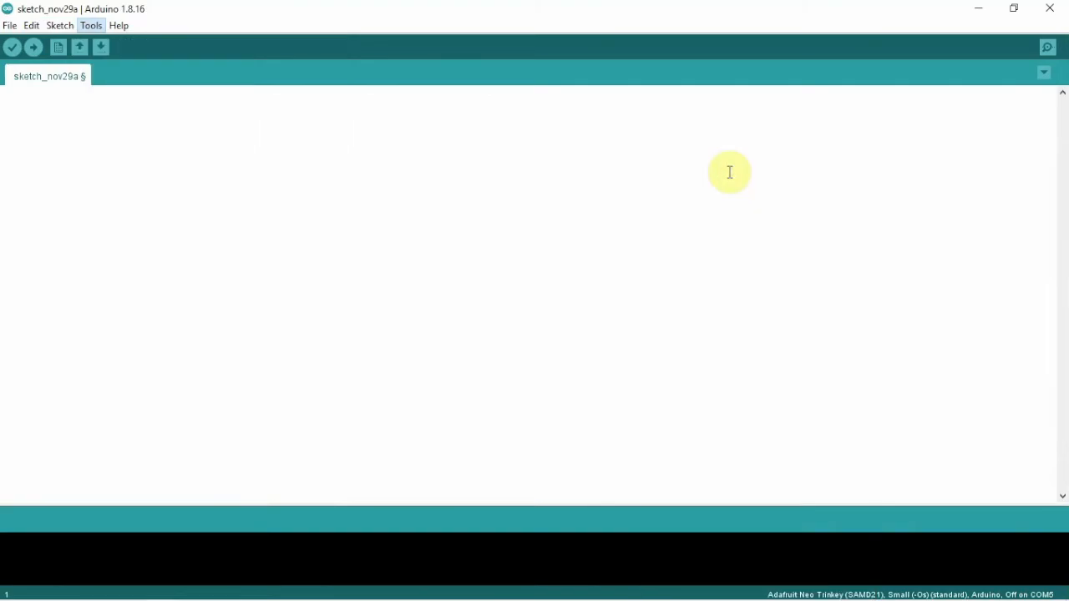